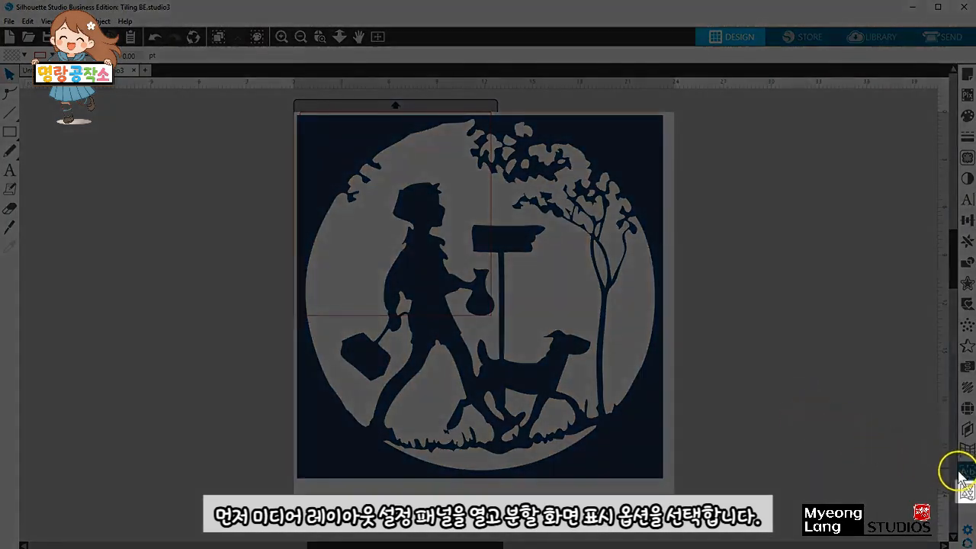
# Show the Media Layout split-screen and set the media height to 12 in with the CAMEO 12 x 12 in cutting mat.
pyautogui.click(966, 495)
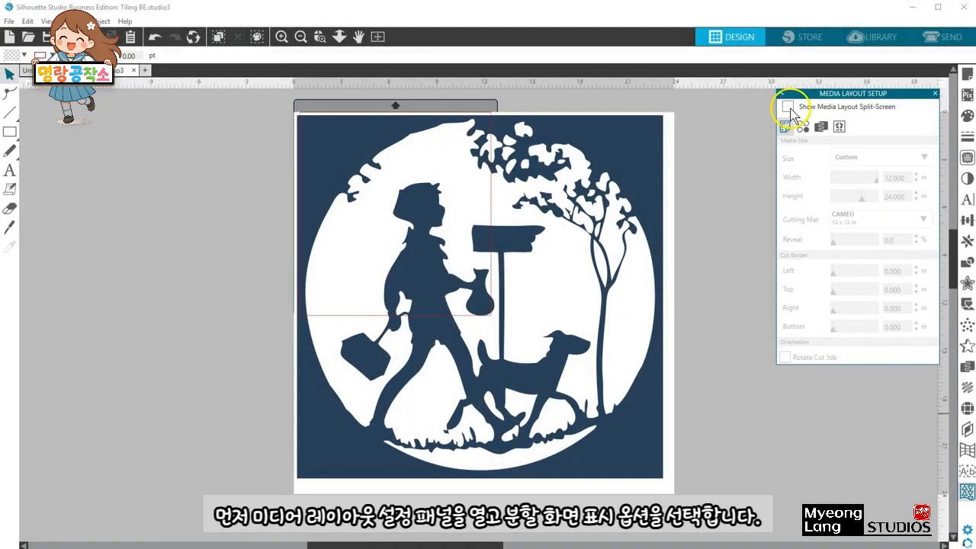
pyautogui.click(789, 107)
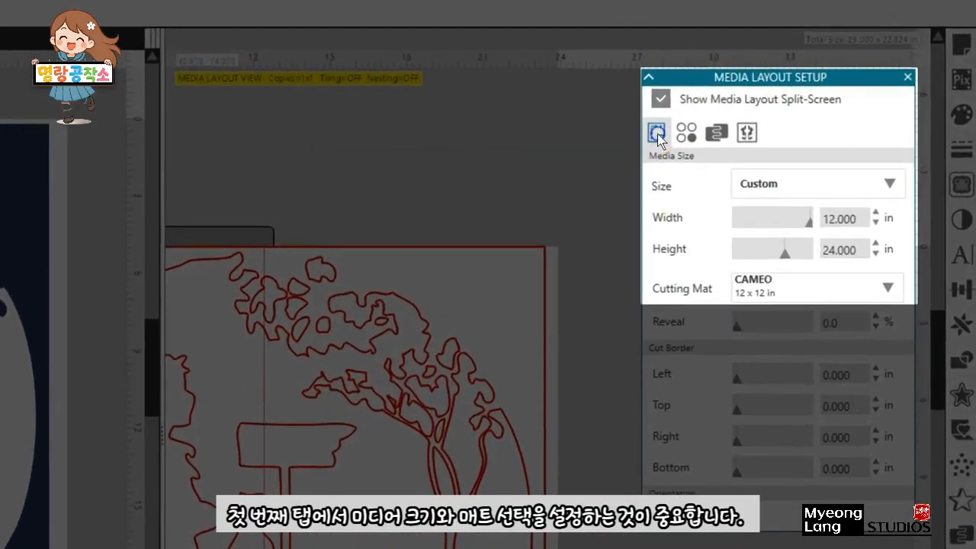
pyautogui.moveTo(839, 250); pyautogui.dragTo(823, 249)
pyautogui.write('12')
pyautogui.press('Return')
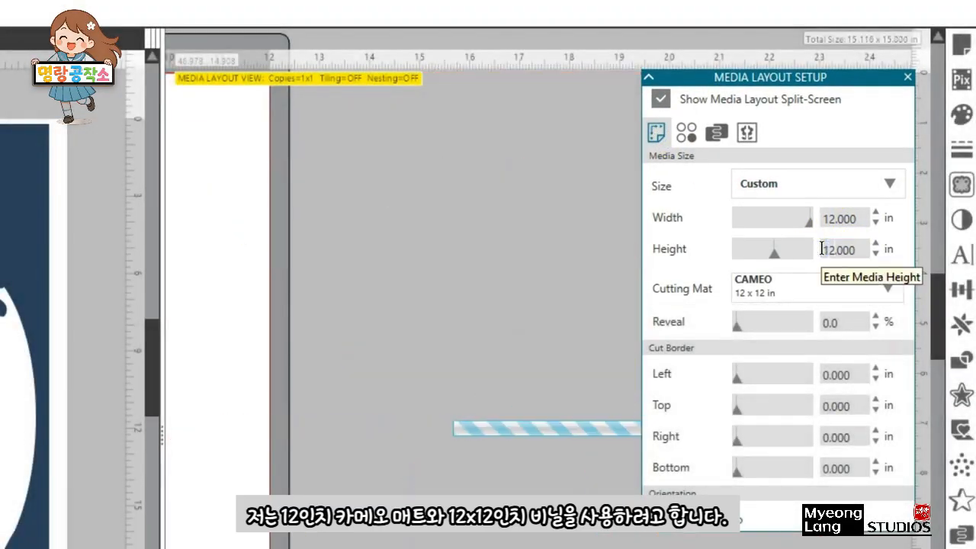
pyautogui.click(801, 291)
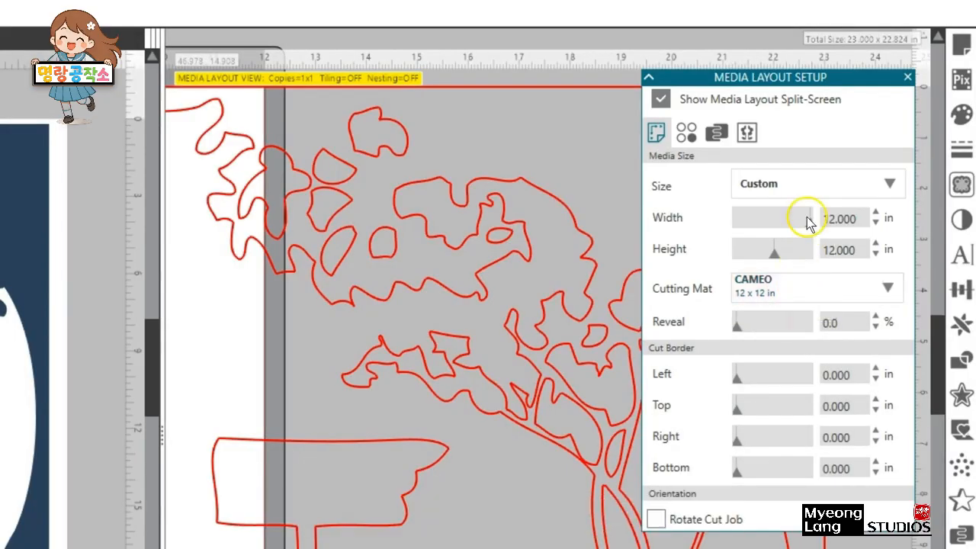
# Activate tiling for the design and rearrange the setup panel and split view beside the tile previews.
pyautogui.click(752, 138)
pyautogui.click(658, 181)
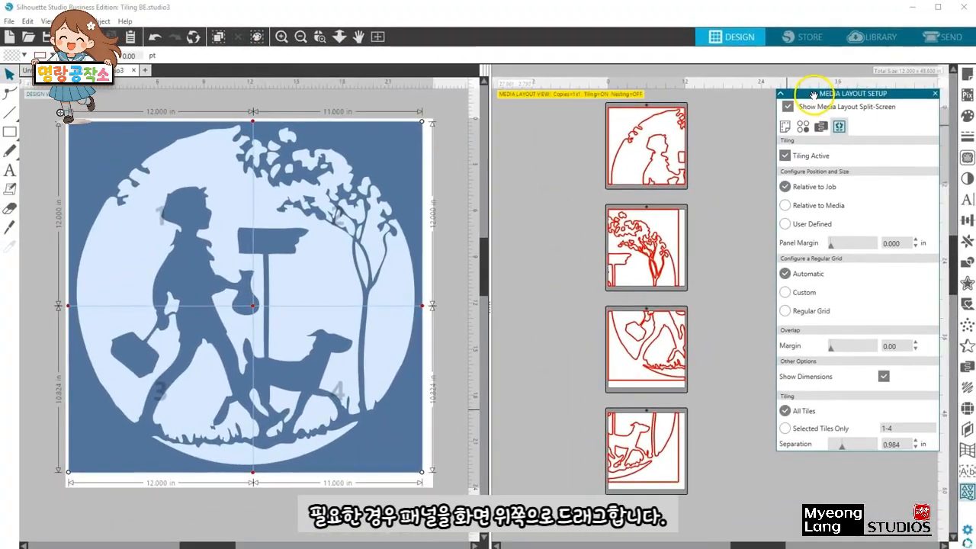
pyautogui.moveTo(814, 94); pyautogui.dragTo(732, 63)
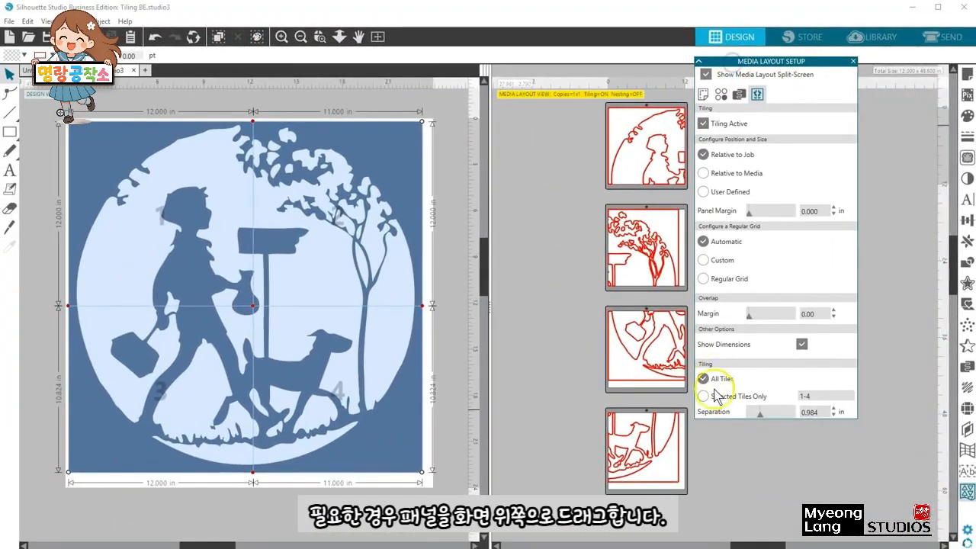
pyautogui.moveTo(538, 315); pyautogui.dragTo(488, 318)
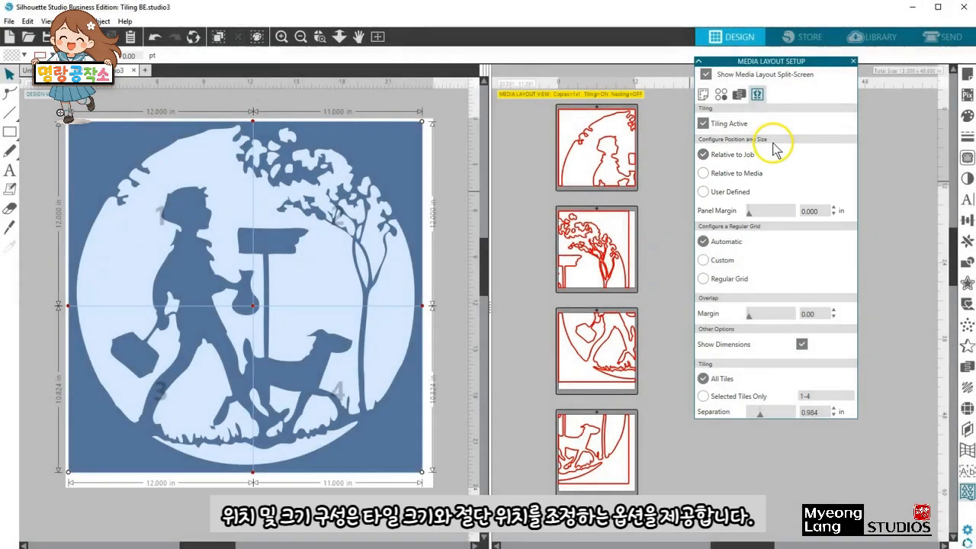
# Switch the master tile to User Defined and enlarge it to about 23.28 x 23.18 in.
pyautogui.moveTo(490, 305); pyautogui.dragTo(568, 305)
pyautogui.click(703, 191)
pyautogui.moveTo(728, 61); pyautogui.dragTo(546, 69)
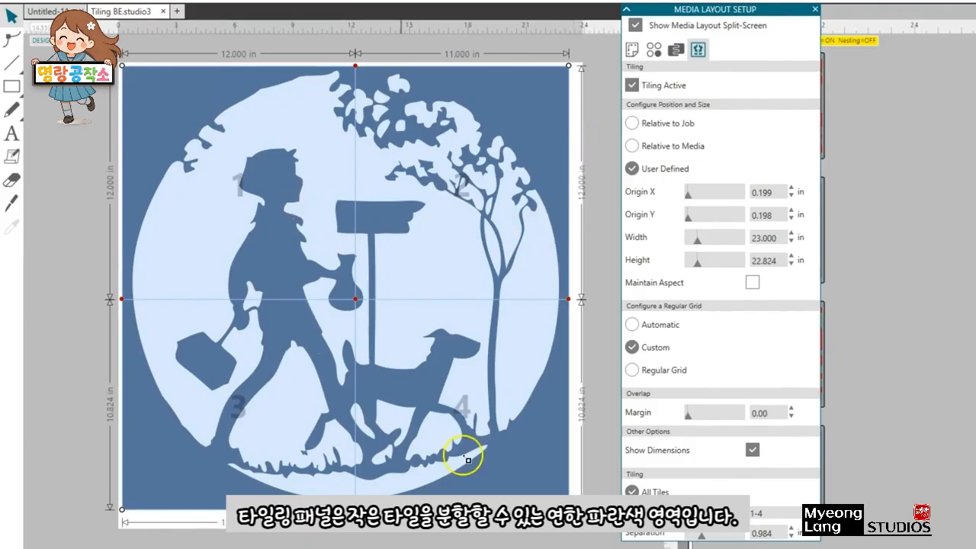
pyautogui.moveTo(566, 506)
pyautogui.mouseDown()
pyautogui.moveTo(601, 543)
pyautogui.moveTo(574, 515)
pyautogui.mouseUp()
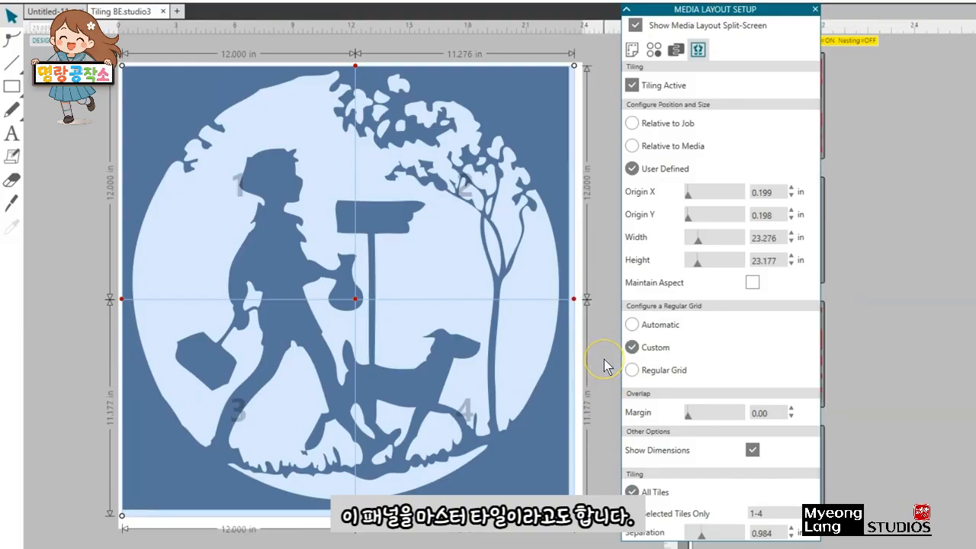
# Size the master tile relative to the job, and switch it to be relative to the media.
pyautogui.click(632, 124)
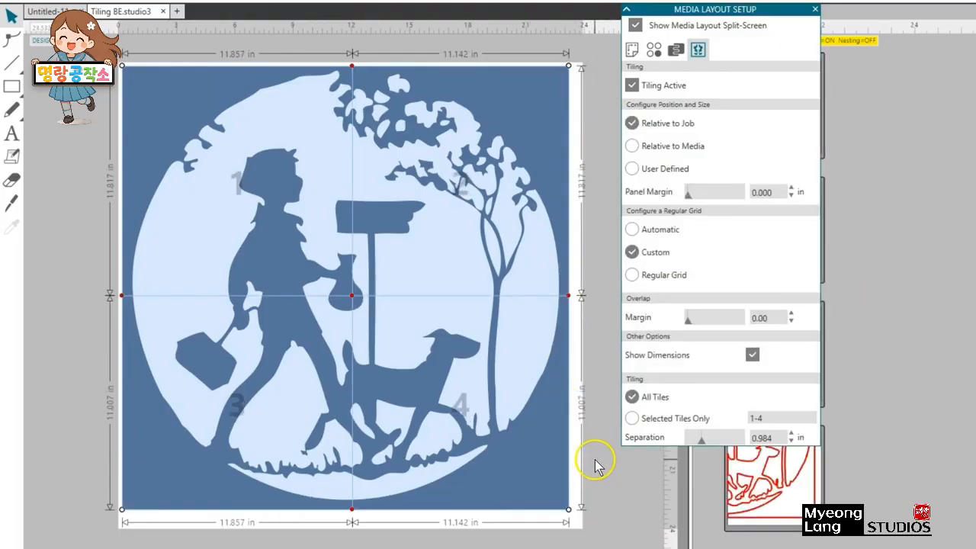
pyautogui.click(632, 145)
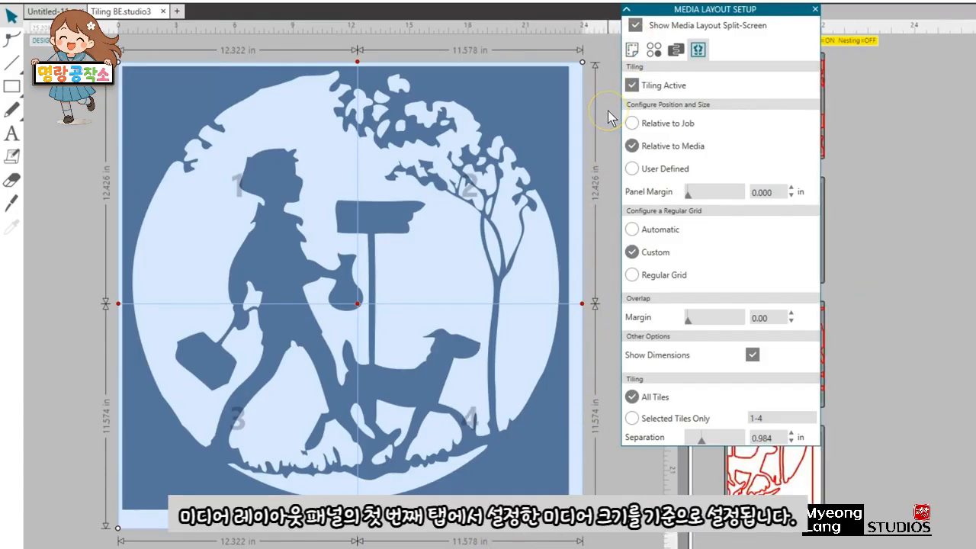
# Make the master tile User Defined, reduce its width to 23.500 in and resize it freely to about 23.43 x 23.28 in.
pyautogui.click(632, 169)
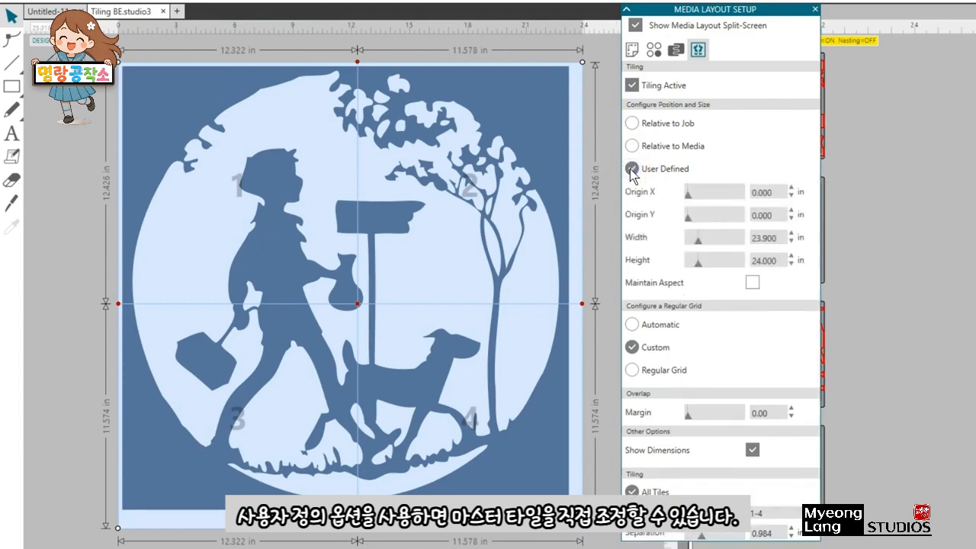
pyautogui.click(791, 243)
pyautogui.click(791, 243)
pyautogui.click(791, 243)
pyautogui.click(791, 244)
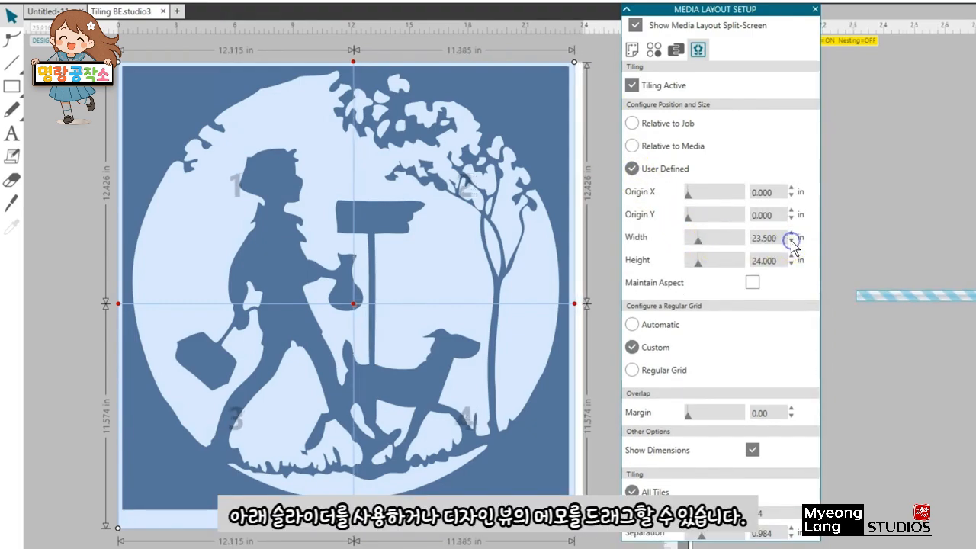
pyautogui.moveTo(574, 528)
pyautogui.mouseDown()
pyautogui.moveTo(549, 506)
pyautogui.moveTo(527, 424)
pyautogui.moveTo(584, 496)
pyautogui.moveTo(572, 514)
pyautogui.mouseUp()
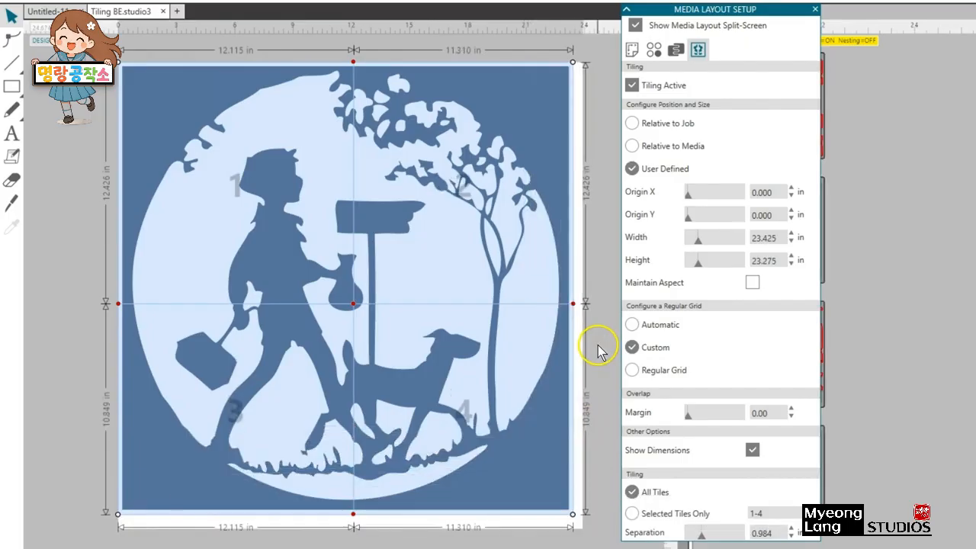
# Scale the master tile to 22.750 in wide with its aspect maintained, and resize it without that lock to about 23.35 x 23.30 in.
pyautogui.click(751, 283)
pyautogui.click(792, 241)
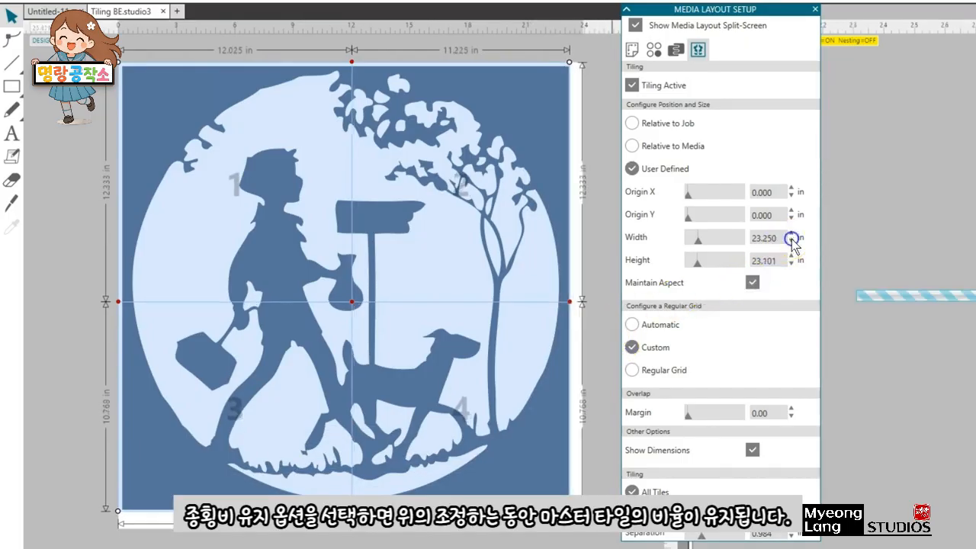
pyautogui.click(791, 241)
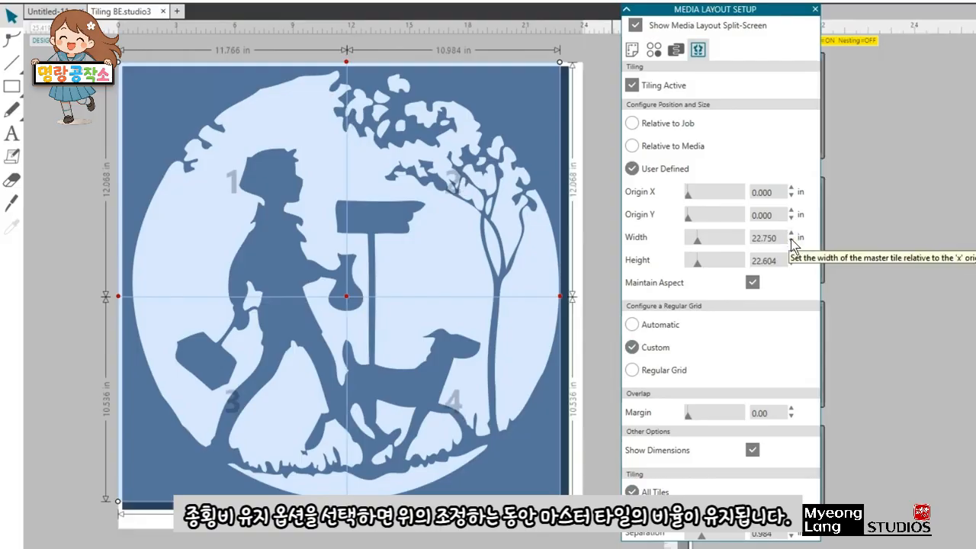
pyautogui.click(751, 283)
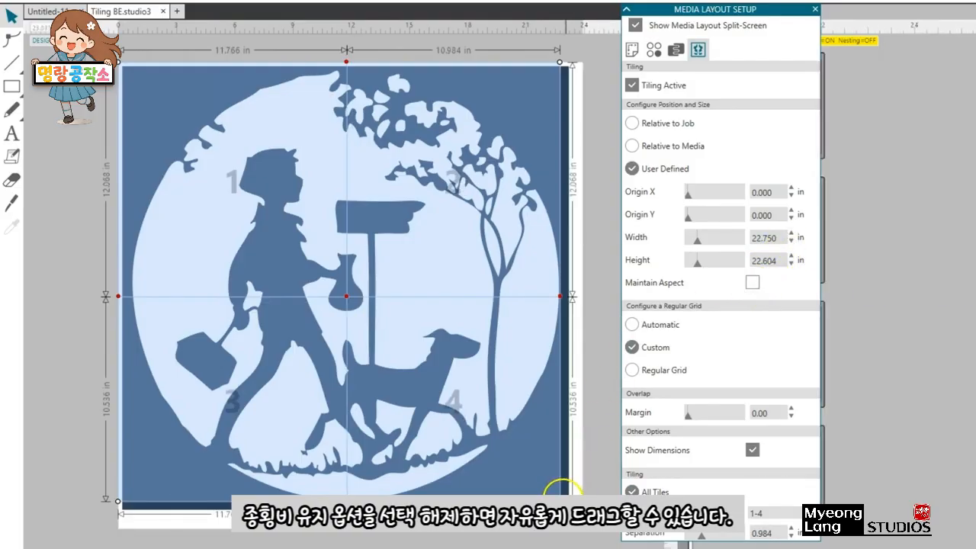
pyautogui.moveTo(560, 501); pyautogui.dragTo(572, 514)
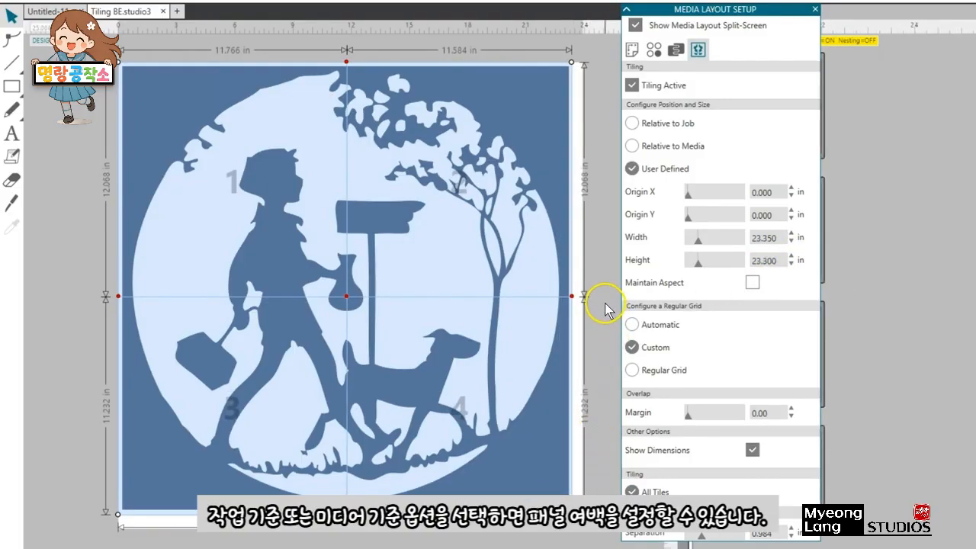
# Size the master tile relative to the media with a 0.125 in panel margin and an automatic grid.
pyautogui.click(632, 147)
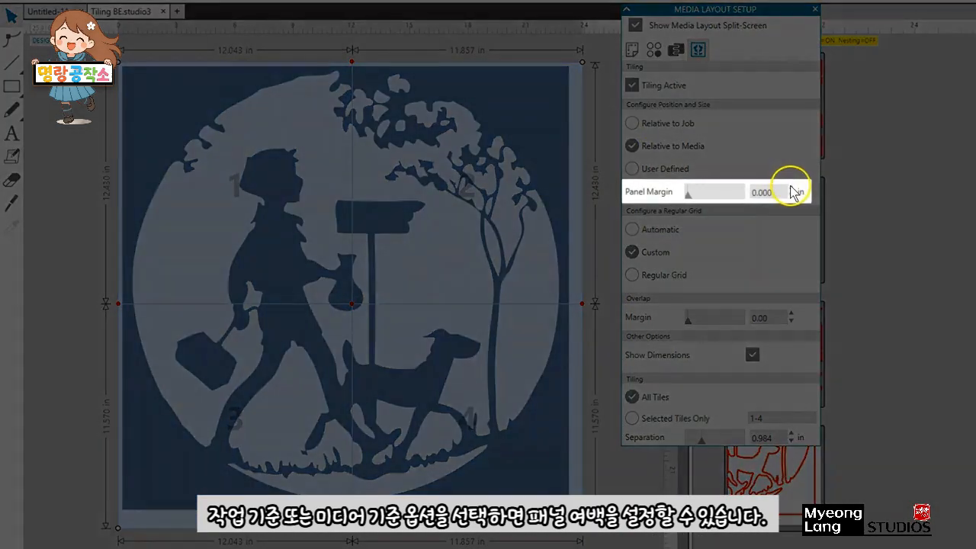
pyautogui.click(792, 188)
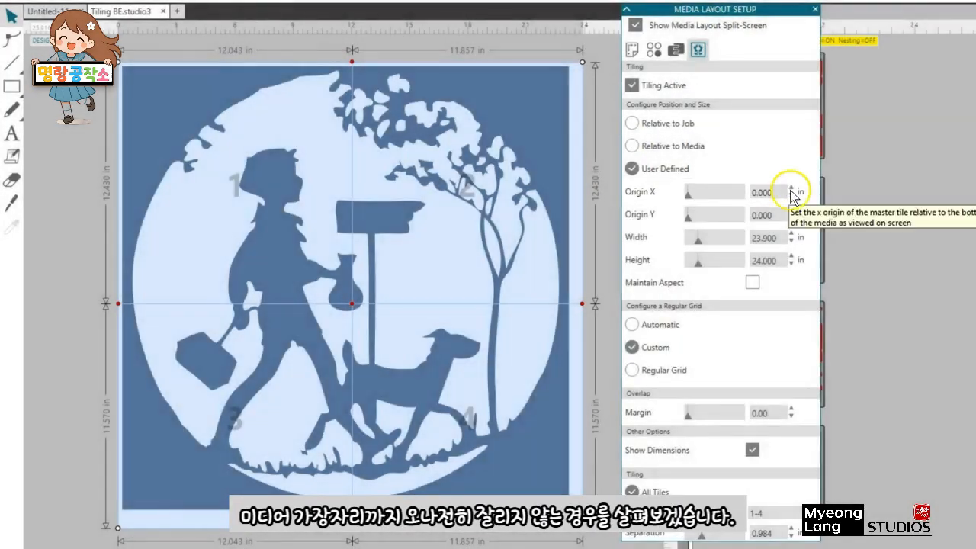
pyautogui.click(631, 147)
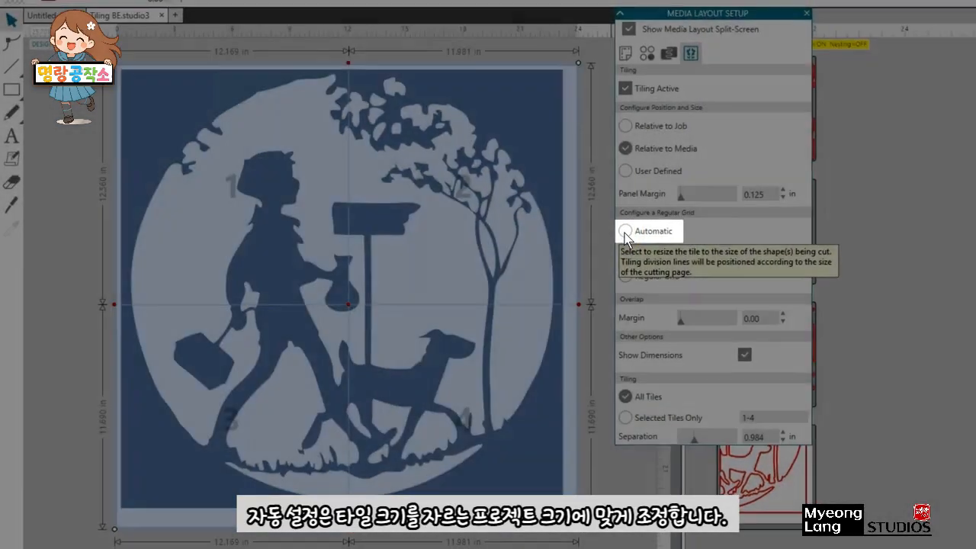
pyautogui.click(631, 230)
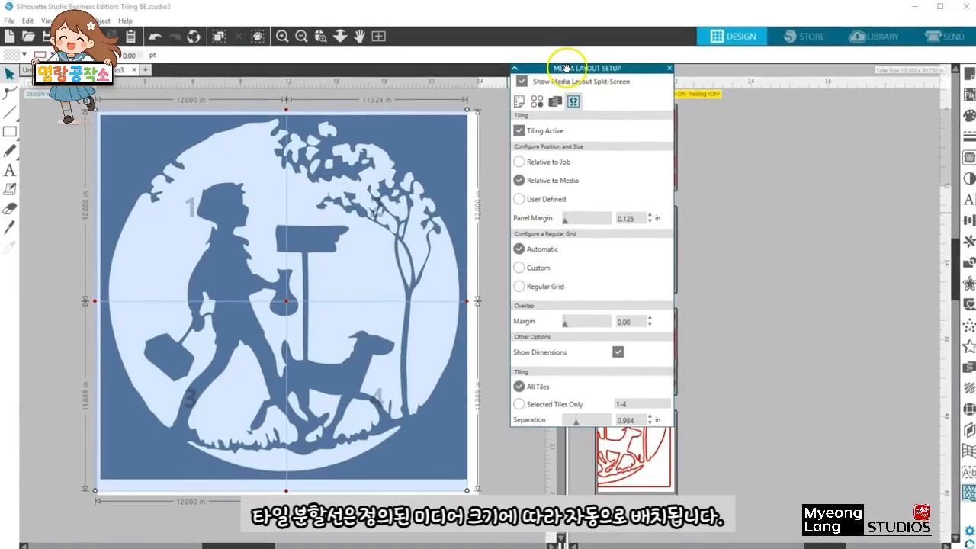
# Switch to a custom grid and move the crossing of the dividing lines so tile 1 is about 13.08 x 11.75 in.
pyautogui.moveTo(566, 69); pyautogui.dragTo(752, 104)
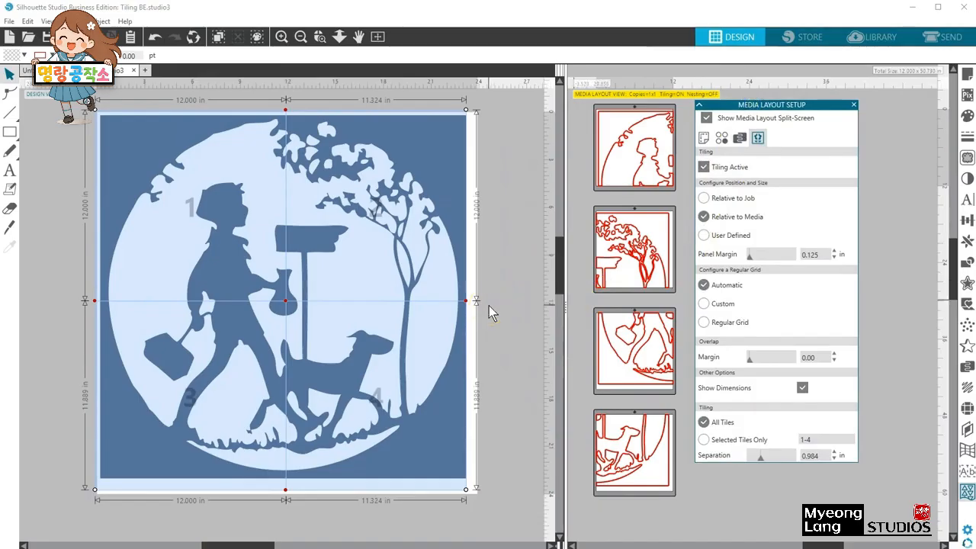
pyautogui.moveTo(570, 313); pyautogui.dragTo(492, 312)
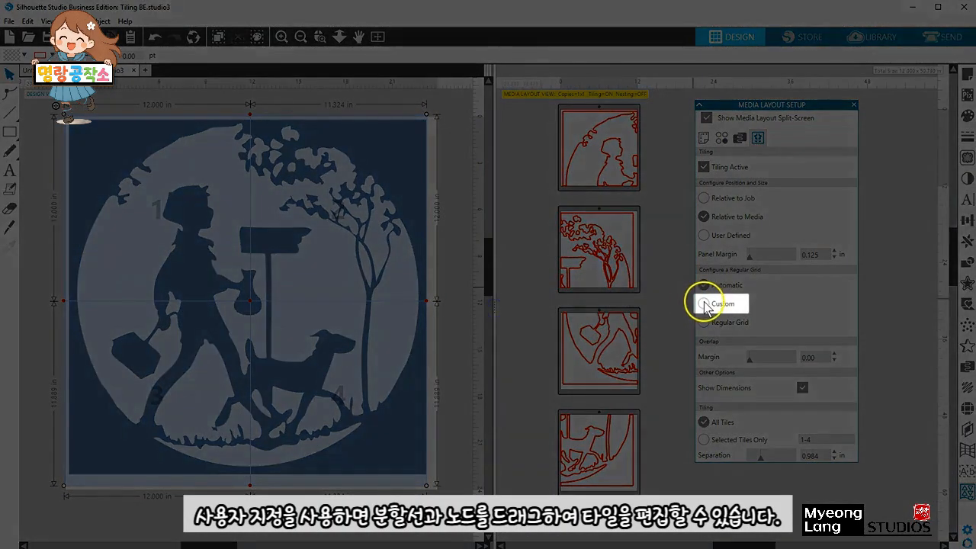
pyautogui.click(704, 304)
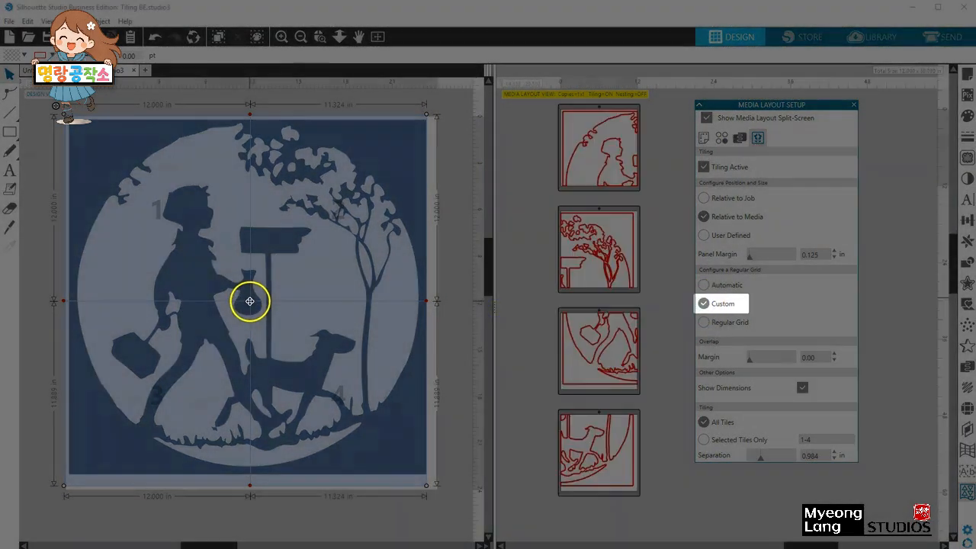
pyautogui.moveTo(249, 302)
pyautogui.mouseDown()
pyautogui.moveTo(312, 332)
pyautogui.moveTo(305, 233)
pyautogui.moveTo(239, 270)
pyautogui.moveTo(266, 296)
pyautogui.mouseUp()
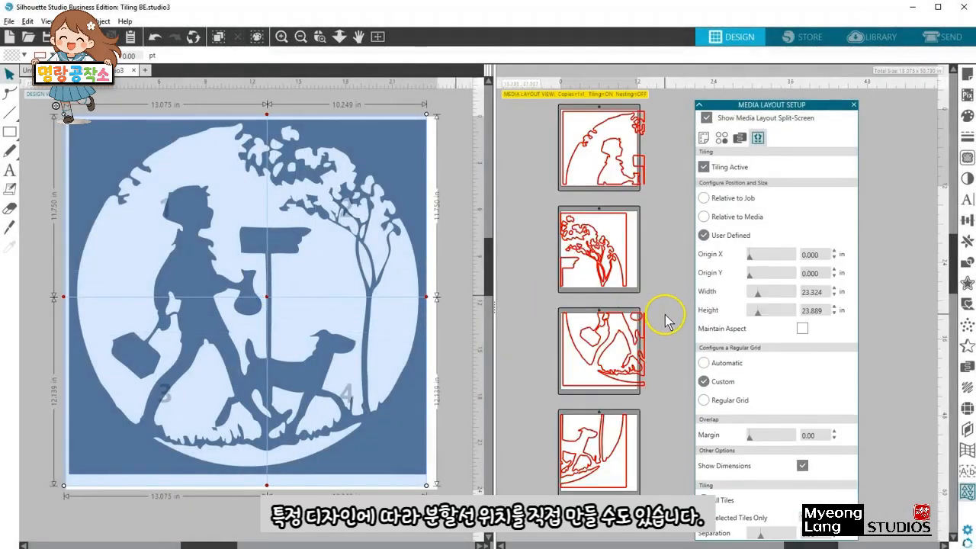
# Switch to a regular grid, try 3 columns by 3 rows, and set it back to 2 columns and 2 rows.
pyautogui.click(705, 401)
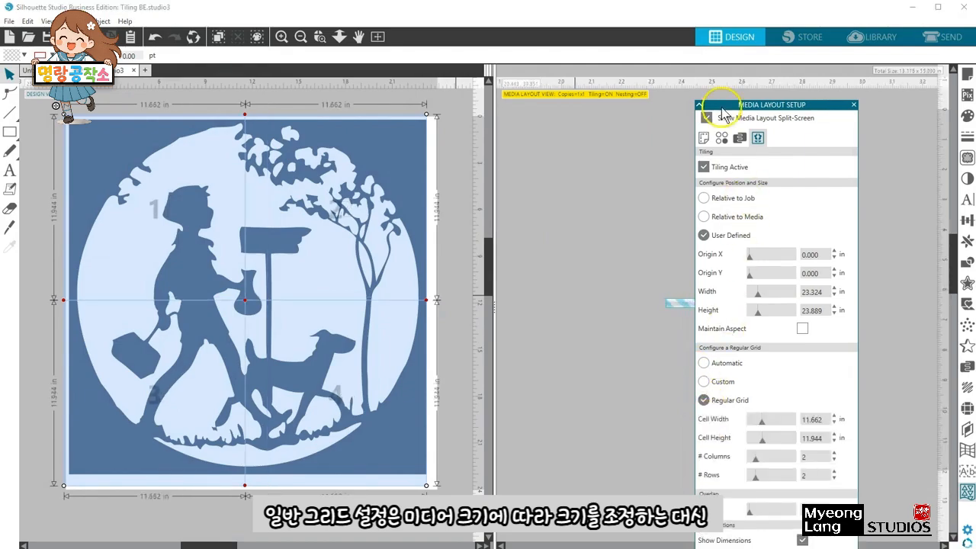
pyautogui.moveTo(721, 105); pyautogui.dragTo(715, 11)
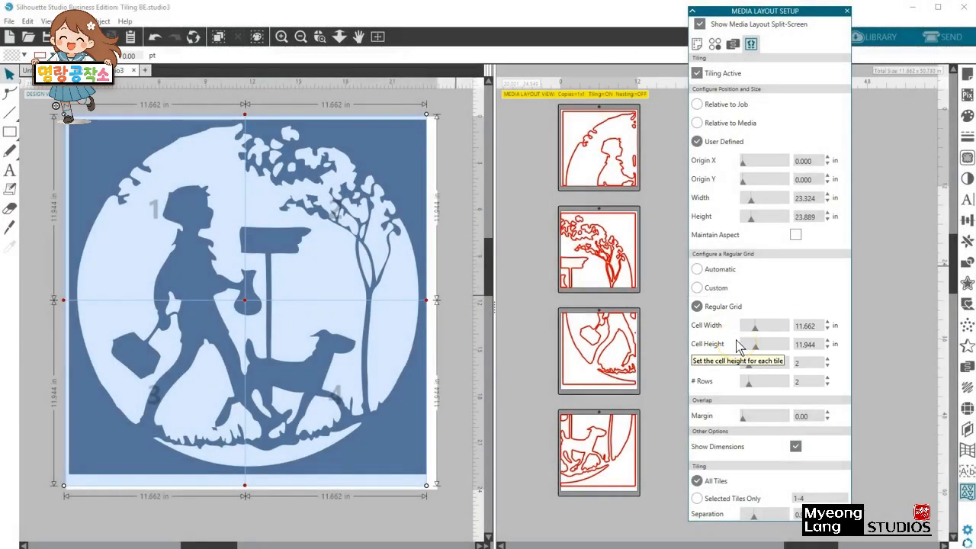
pyautogui.click(827, 359)
pyautogui.click(828, 378)
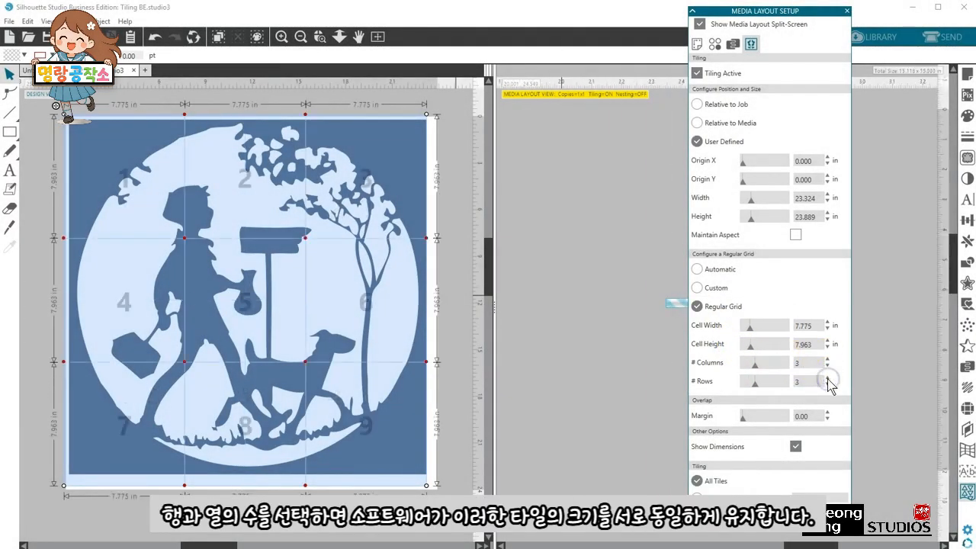
pyautogui.click(827, 385)
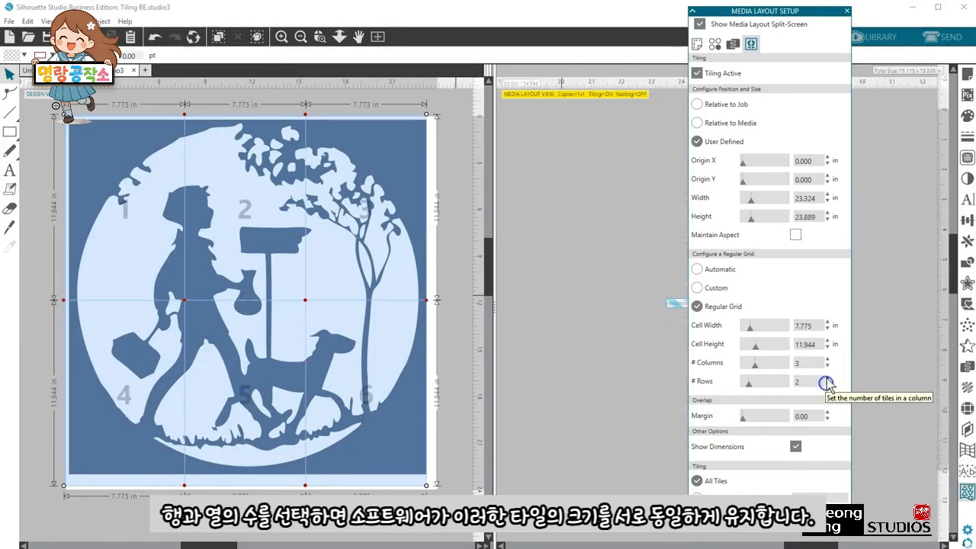
pyautogui.click(826, 366)
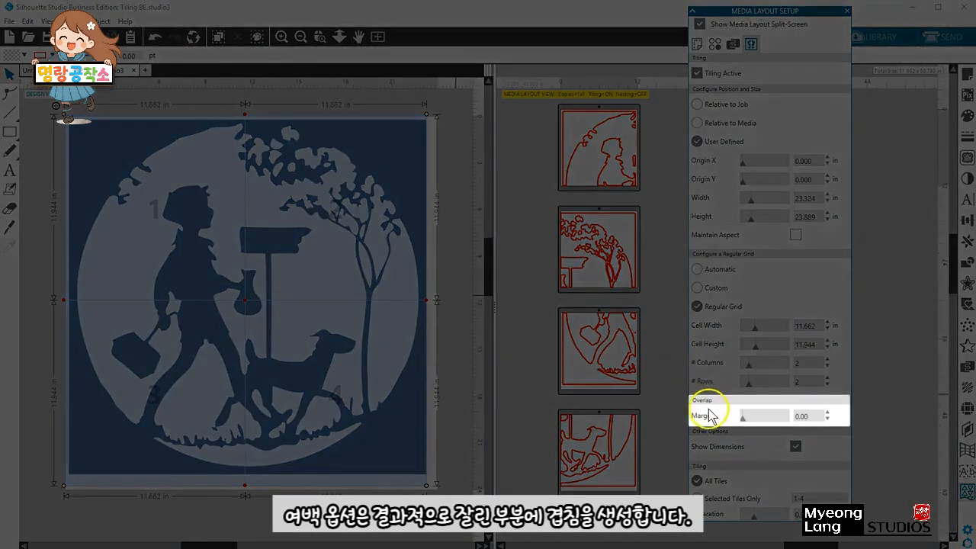
# Try an overlap margin between the tiles and reset it to 0.00.
pyautogui.click(828, 412)
pyautogui.click(828, 413)
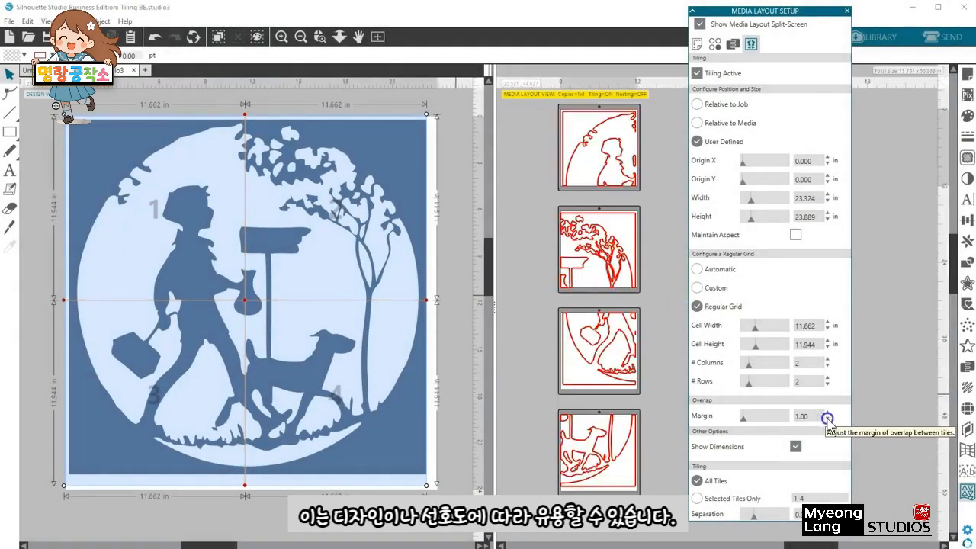
pyautogui.click(827, 419)
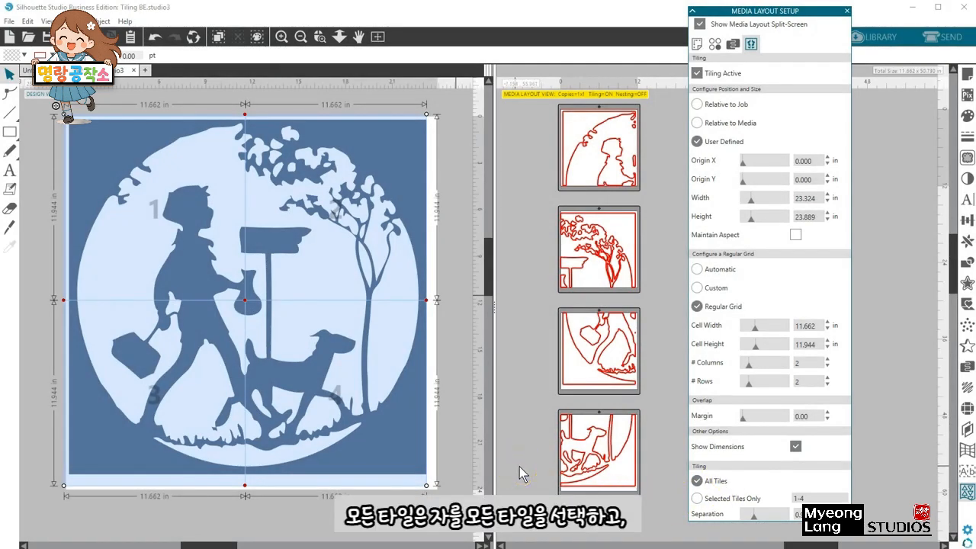
# Restrict the layout to selected tiles only and set the tile range to 2-3.
pyautogui.click(697, 498)
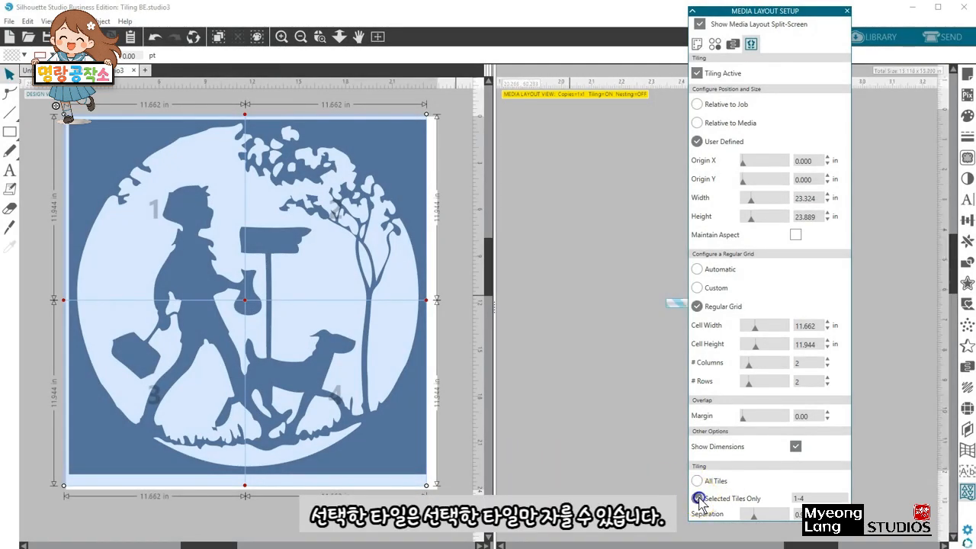
pyautogui.click(793, 499)
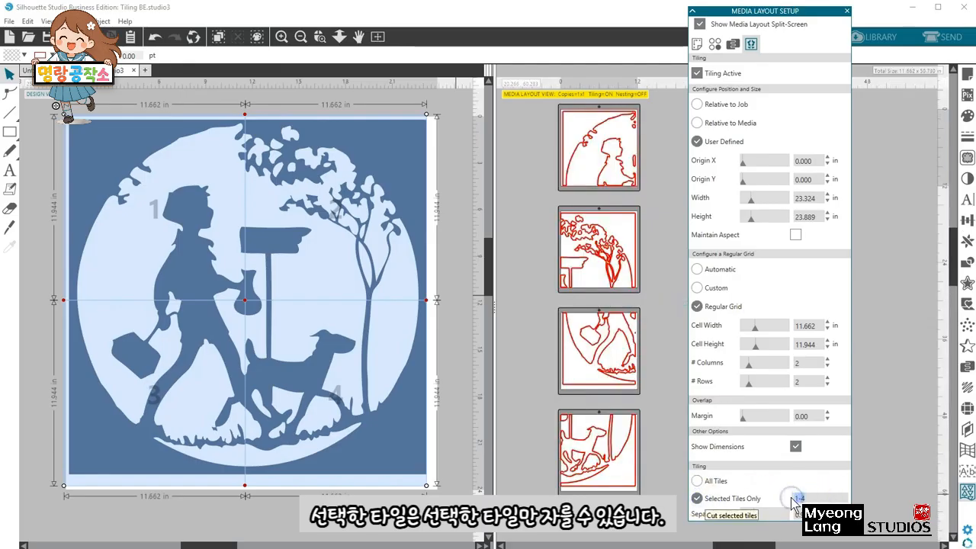
pyautogui.write('2-3')
pyautogui.press('Return')
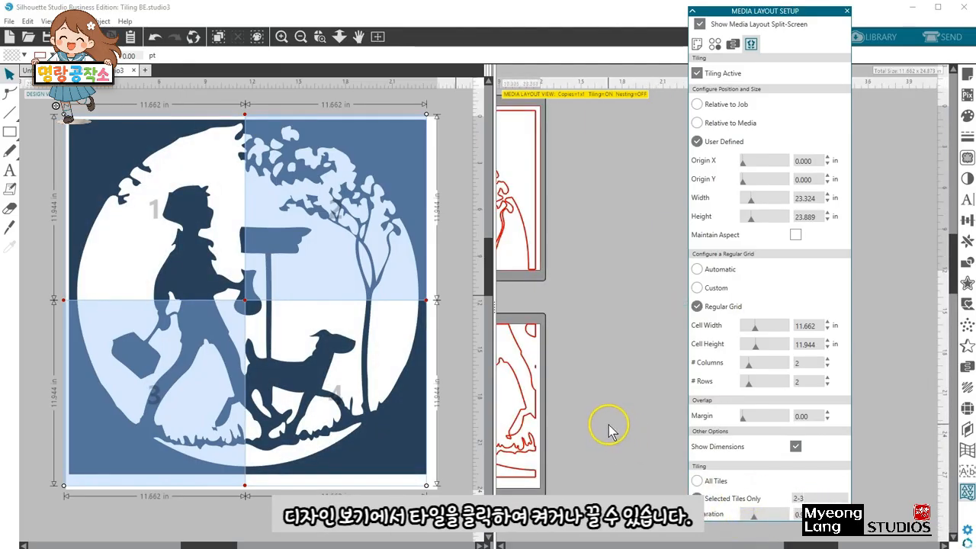
# Include tiles 4 and 1 directly in the design view, and toggle tile 2 off and back on.
pyautogui.click(355, 336)
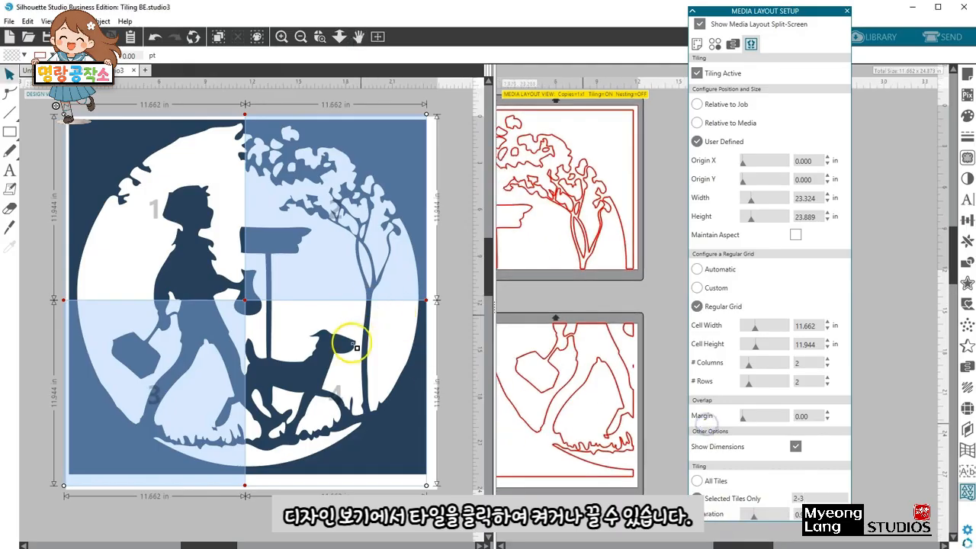
pyautogui.click(216, 238)
pyautogui.click(190, 236)
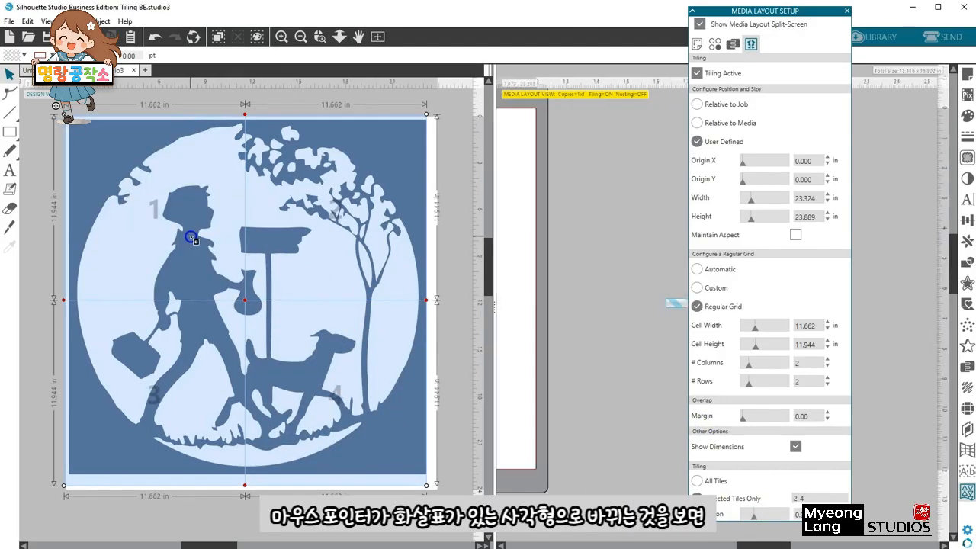
pyautogui.click(328, 241)
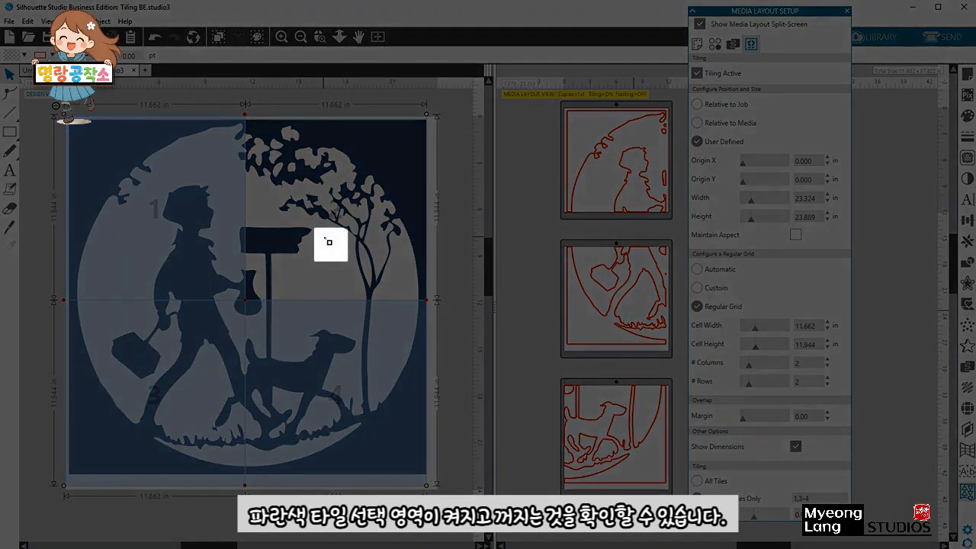
pyautogui.click(328, 241)
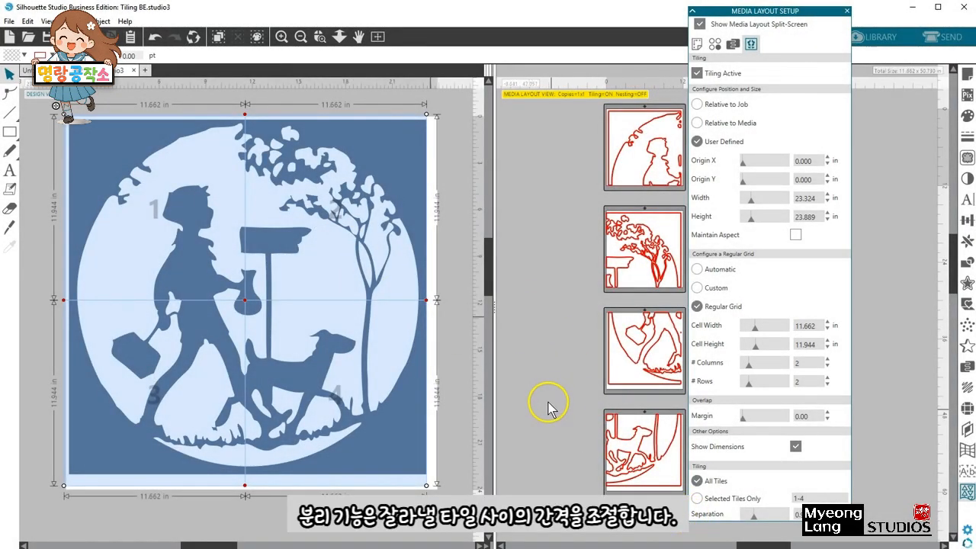
pyautogui.press('space')
pyautogui.moveTo(554, 372); pyautogui.dragTo(480, 374)
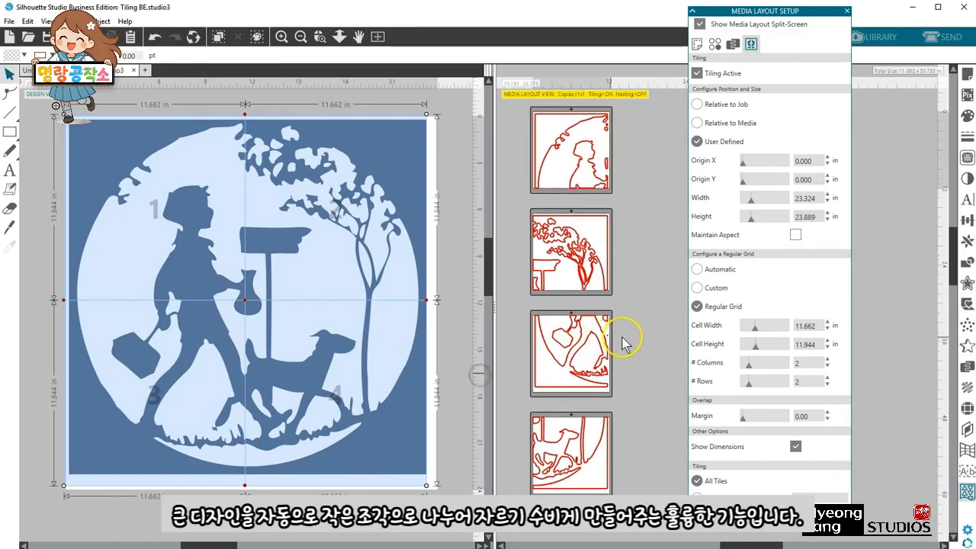